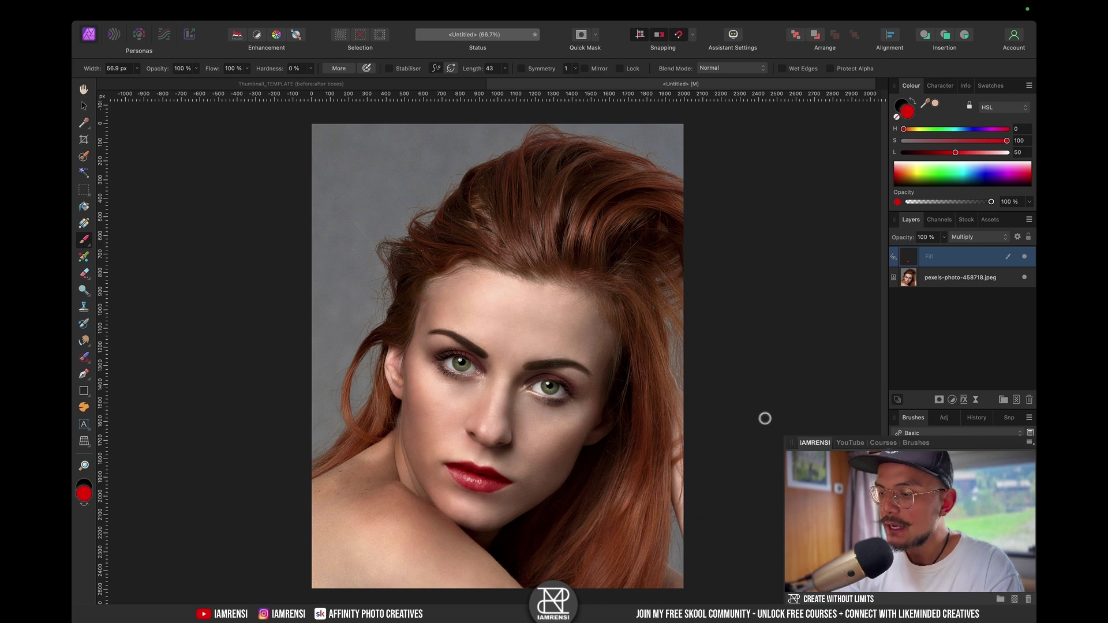
- Delete the red lipstick Fill layer, leaving only the portrait photo
key(BackSpace)
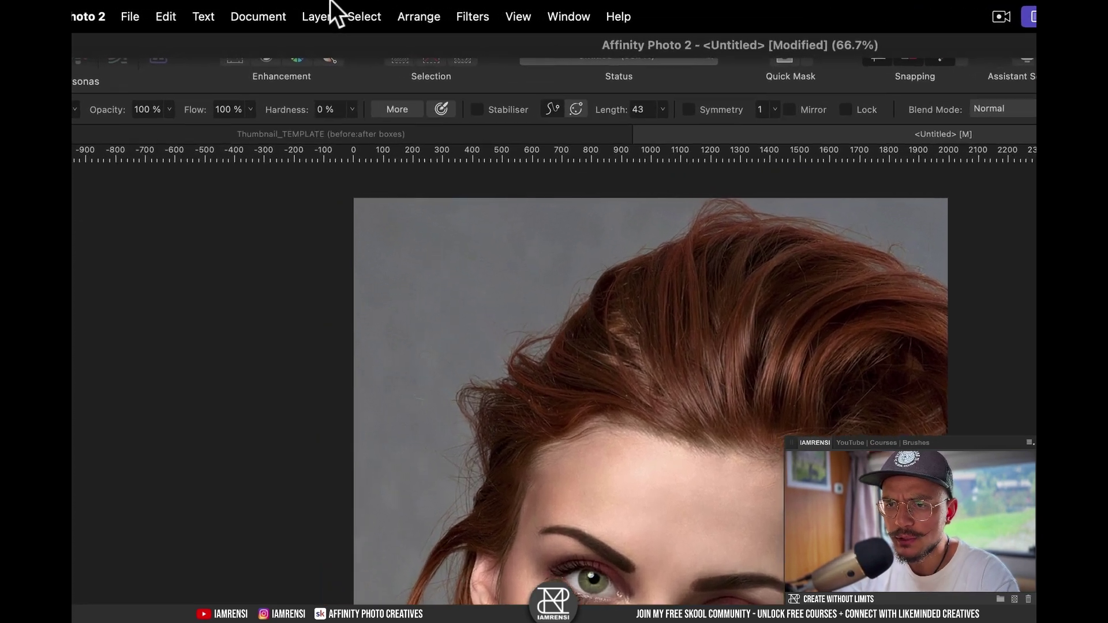
- Add a new Fill layer and make it pure red (HSL 0, 100, 50)
click(292, 10)
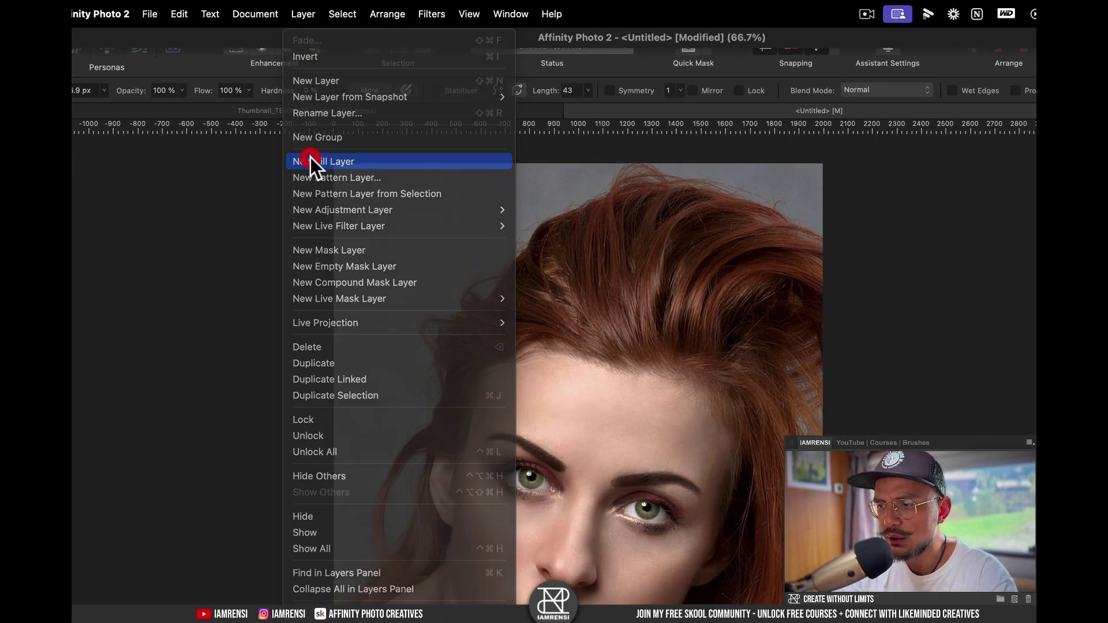
click(326, 199)
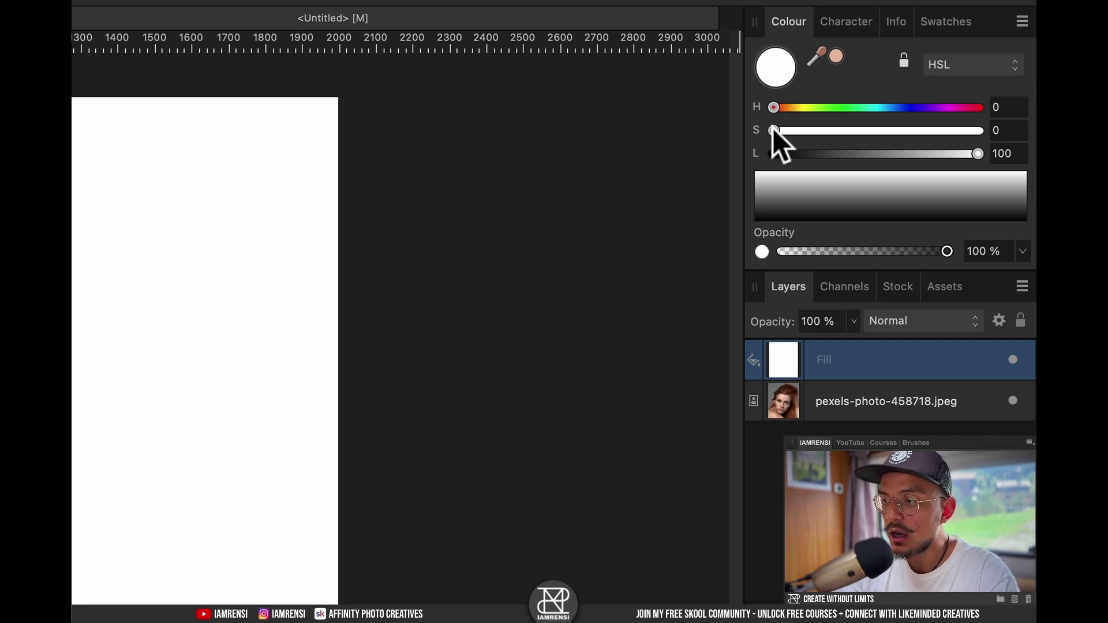
drag(774, 130, 1025, 140)
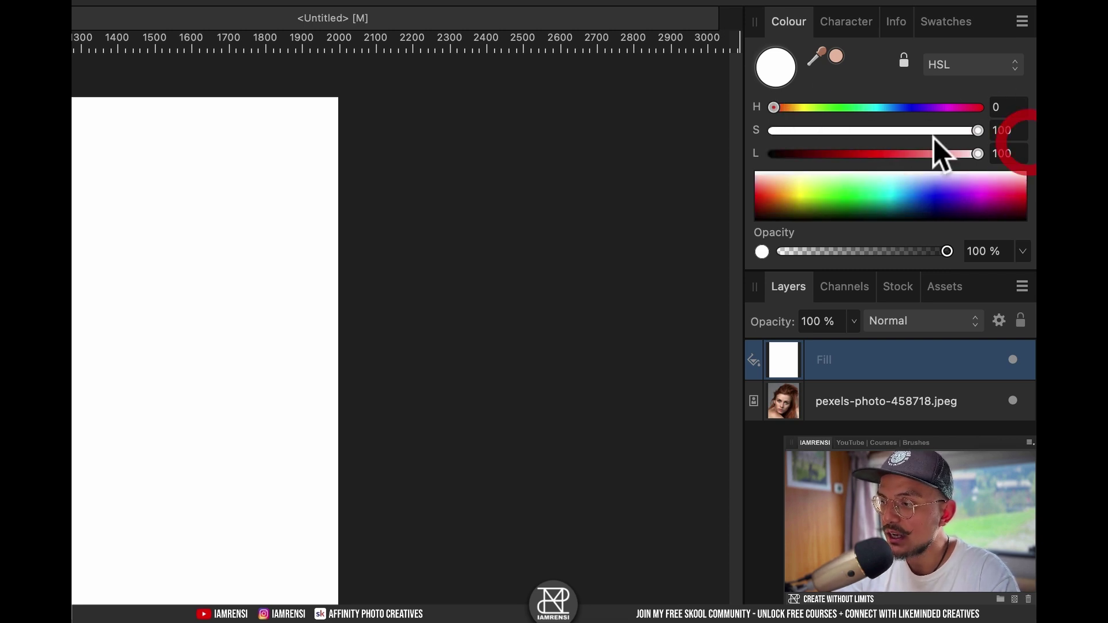
drag(895, 154, 875, 158)
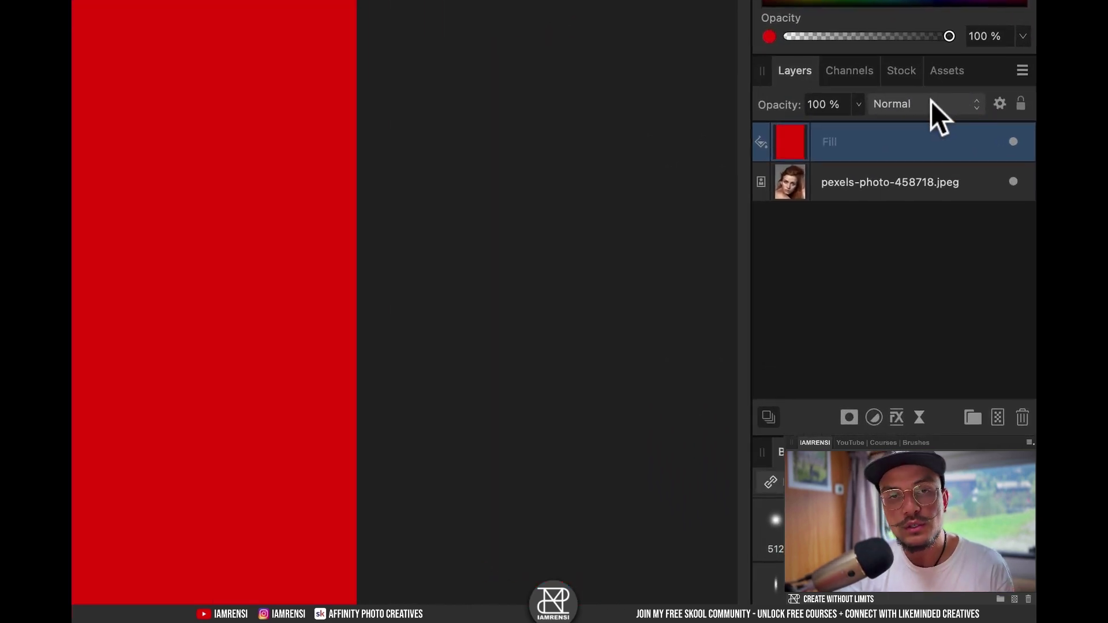
- Set the Fill layer's blend mode to Multiply and invert it to hide the red
click(931, 104)
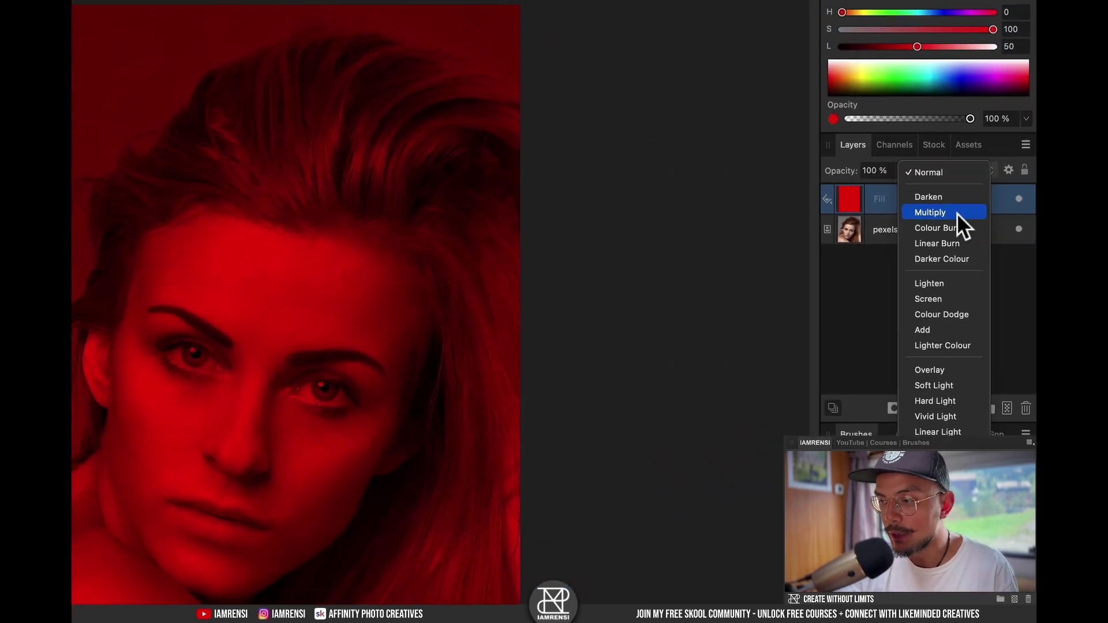
click(900, 160)
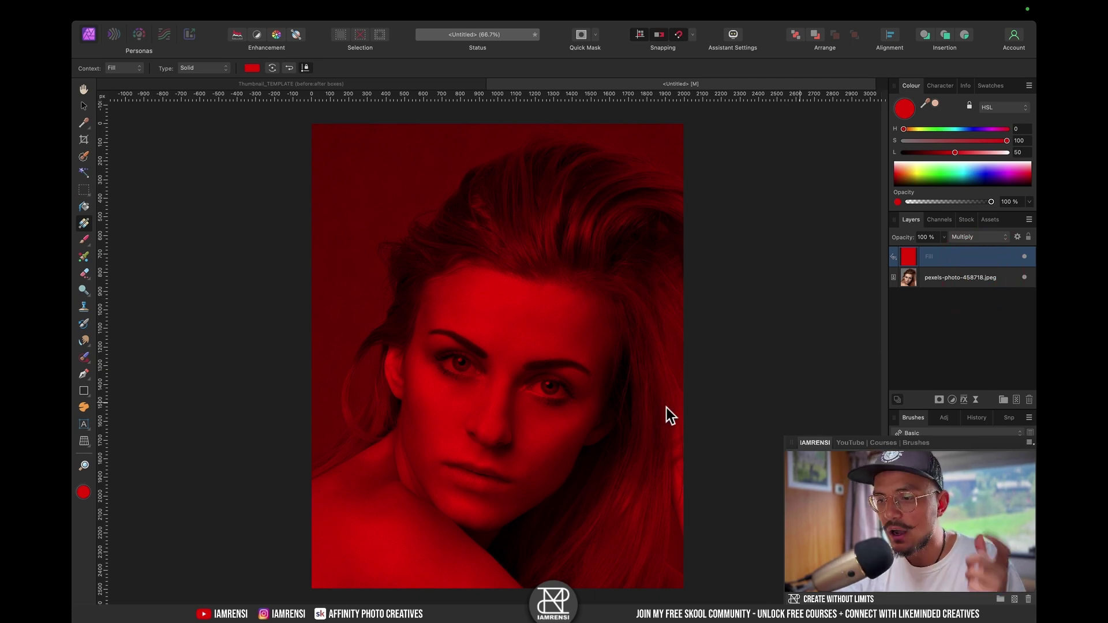
key(super)
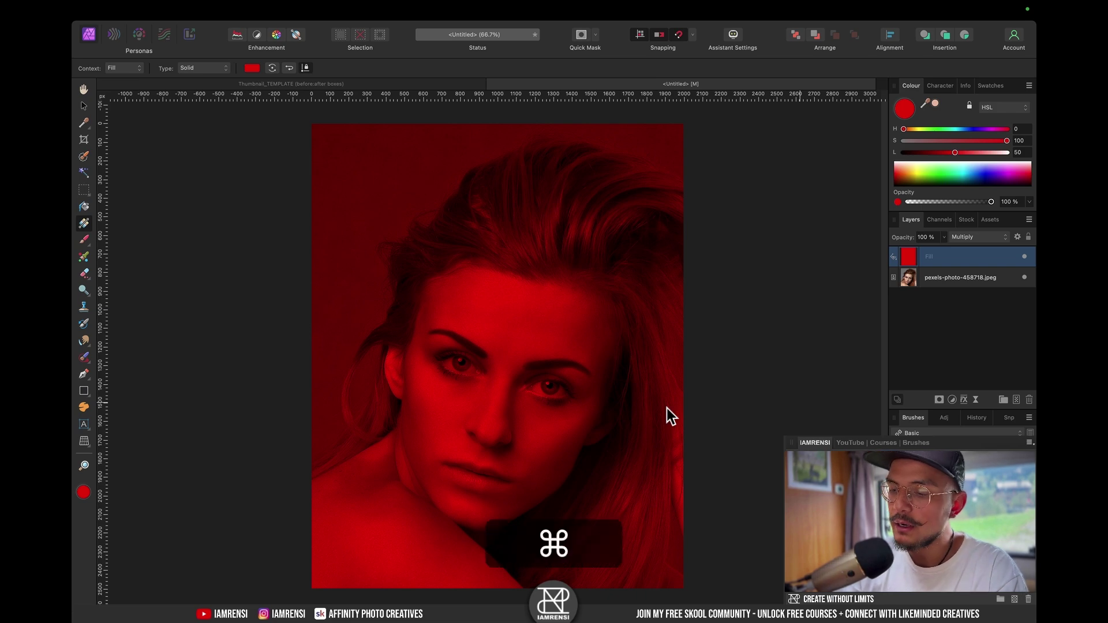
key(super+i)
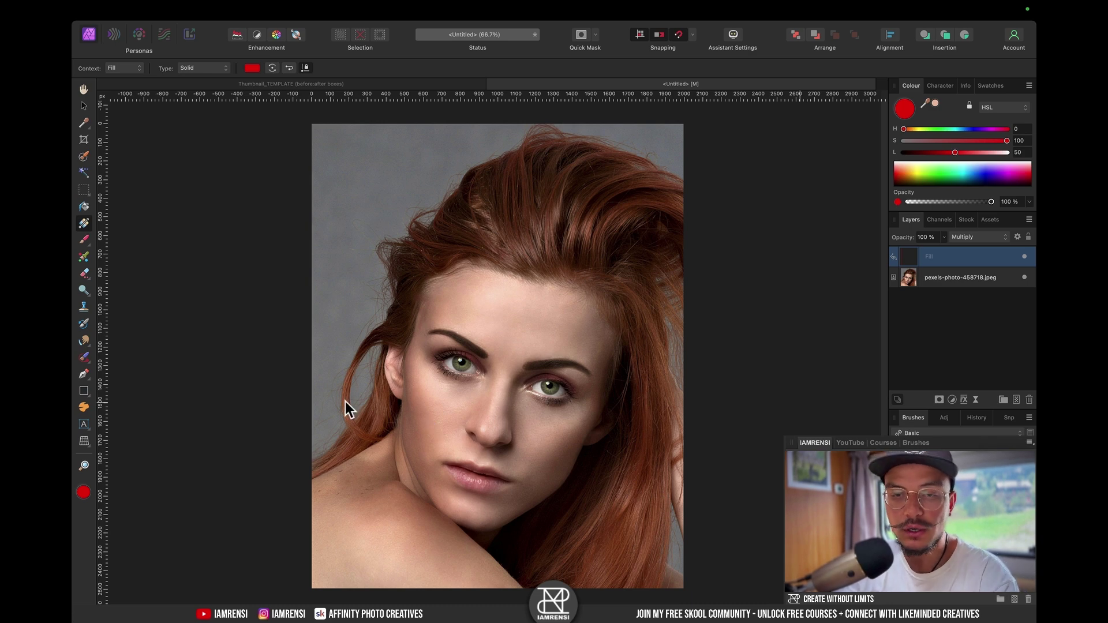
- Select a soft Paint Brush (56.9 px, 0% hardness) with white as the primary colour
key(b)
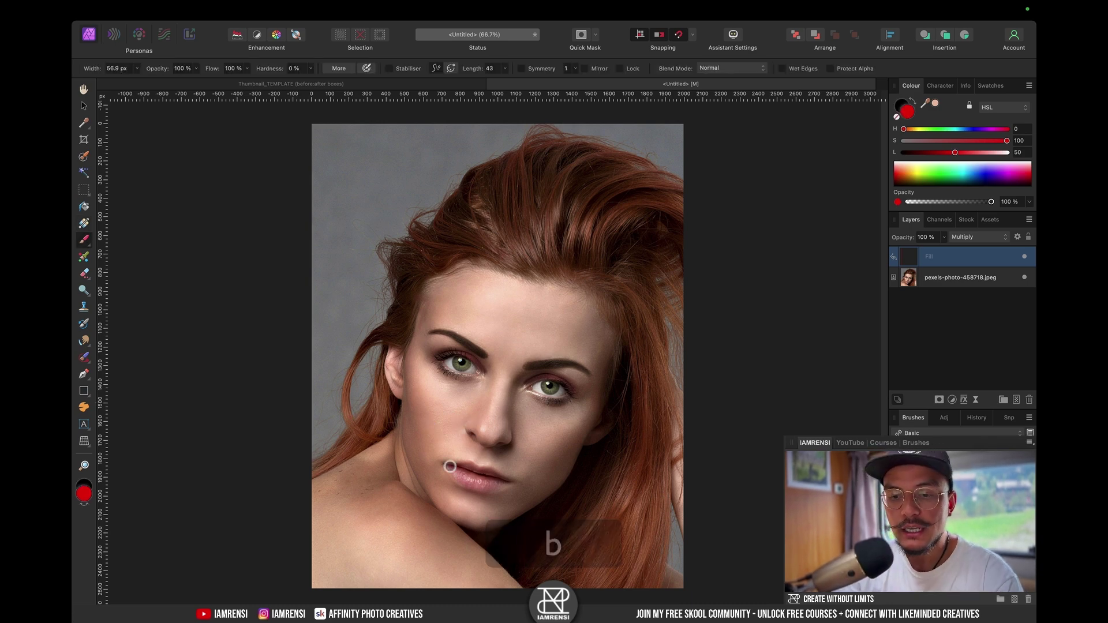
scroll(450, 467, up, 3)
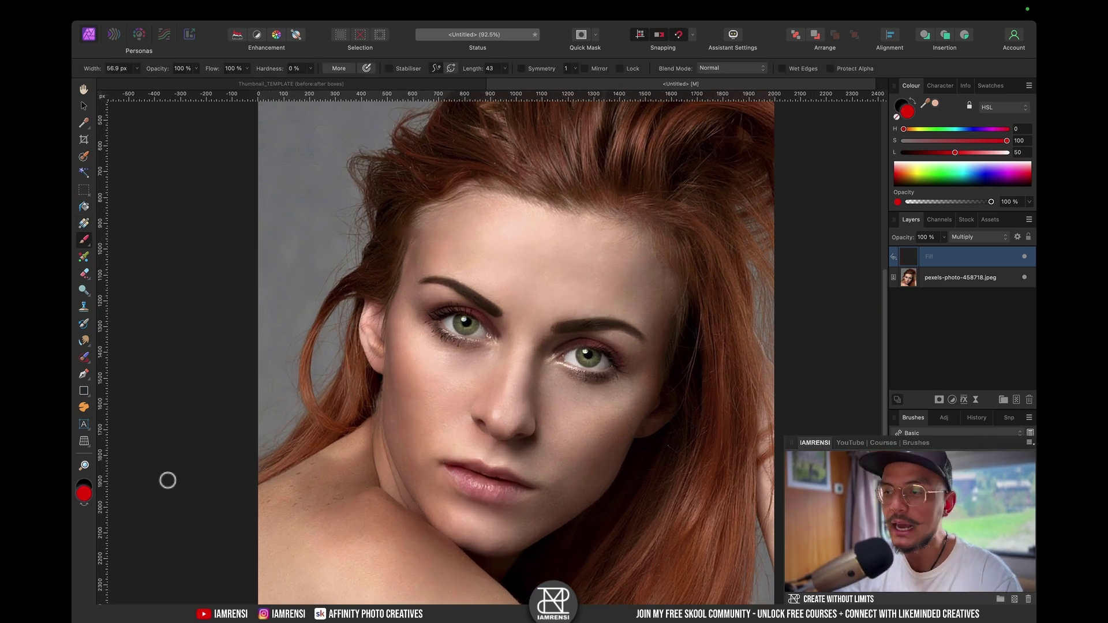
key(d)
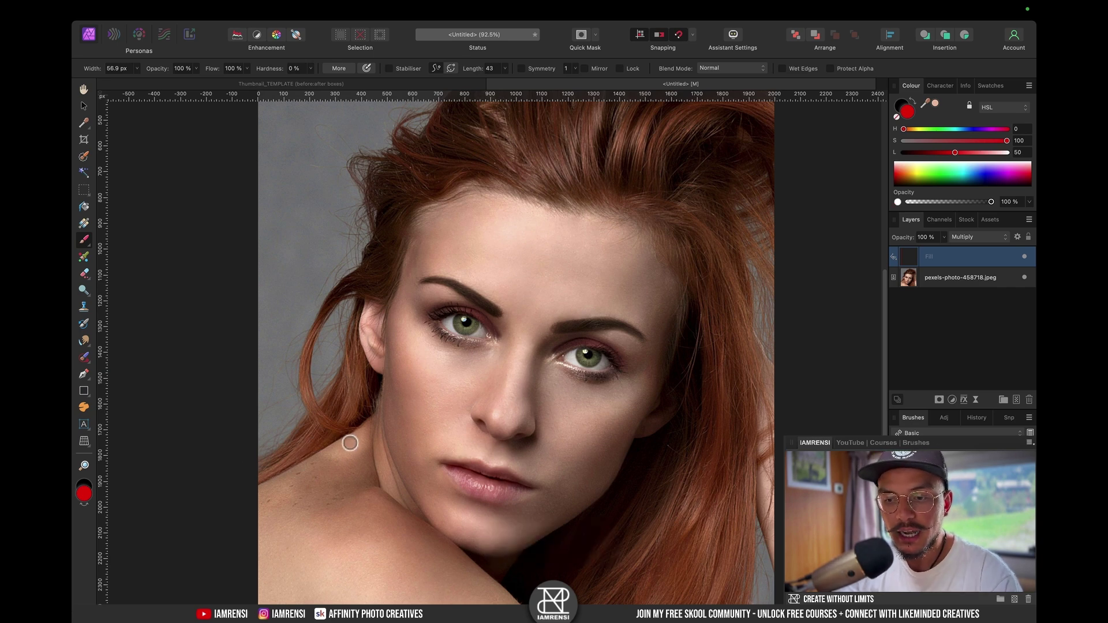
key(x)
key(x)
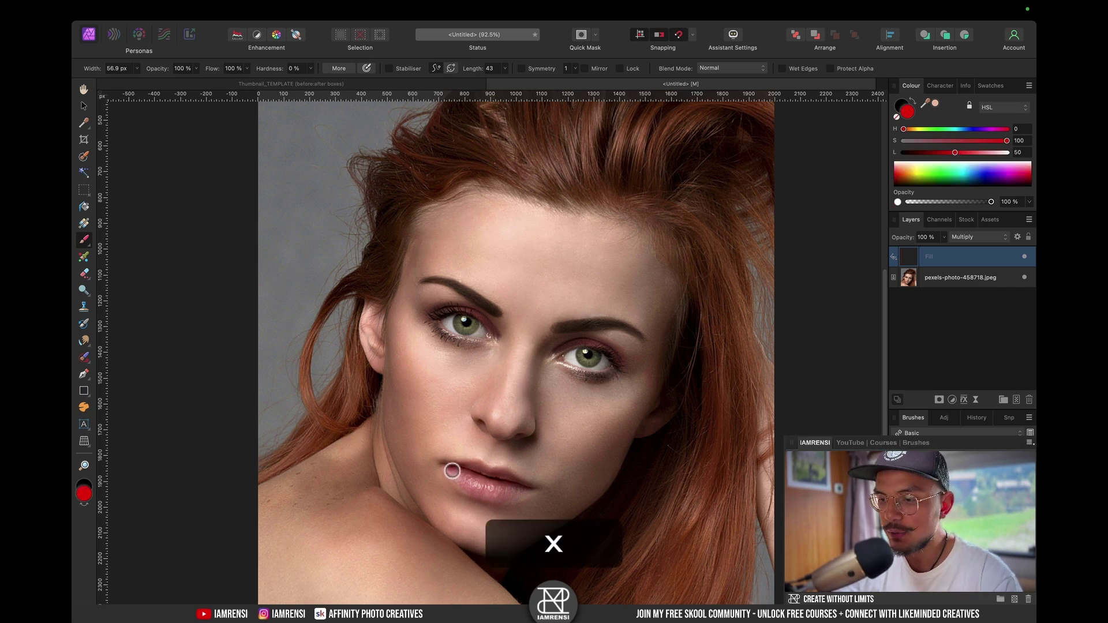
- Test-paint the lower lip, undo the stroke, and zoom in on the face
mouse_move(452, 472)
mouse_down()
mouse_move(499, 485)
mouse_move(466, 471)
mouse_move(482, 488)
mouse_move(455, 485)
mouse_move(447, 476)
mouse_move(507, 483)
mouse_up()
key(super+z)
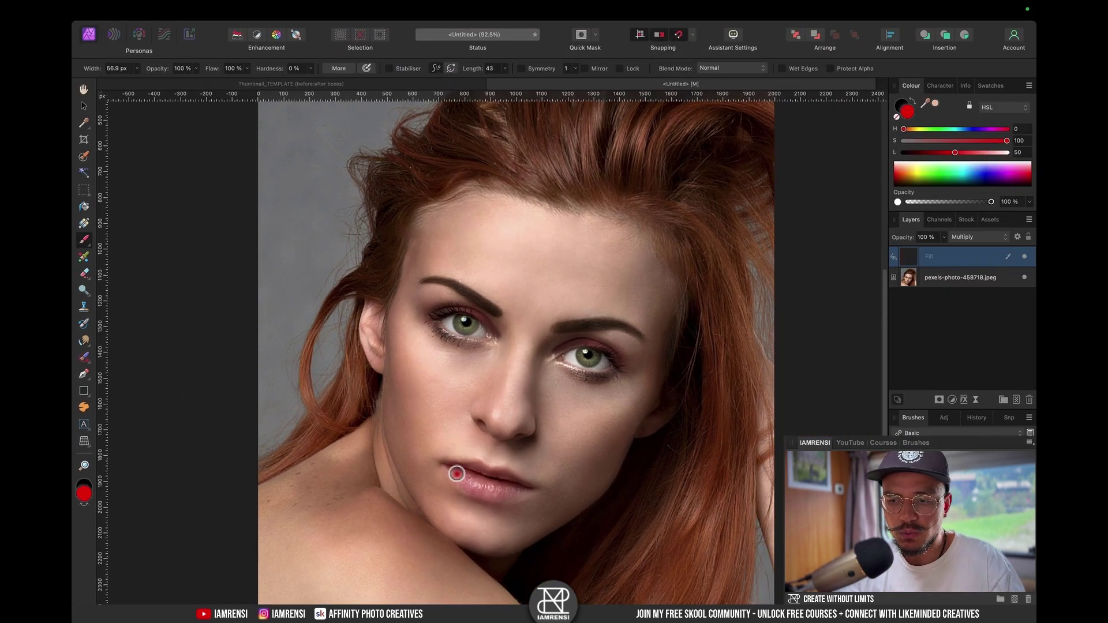
key(super)
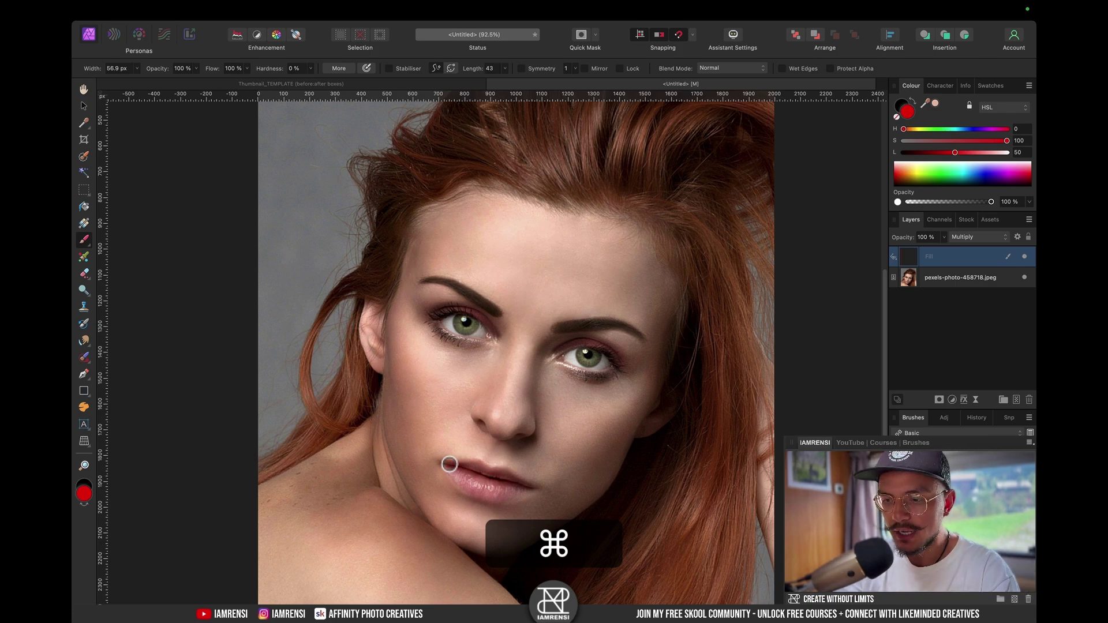
key(super+equal)
key(super+equal)
- Paint the red fill back along the lips
key(super+space)
scroll(513, 421, down, 8)
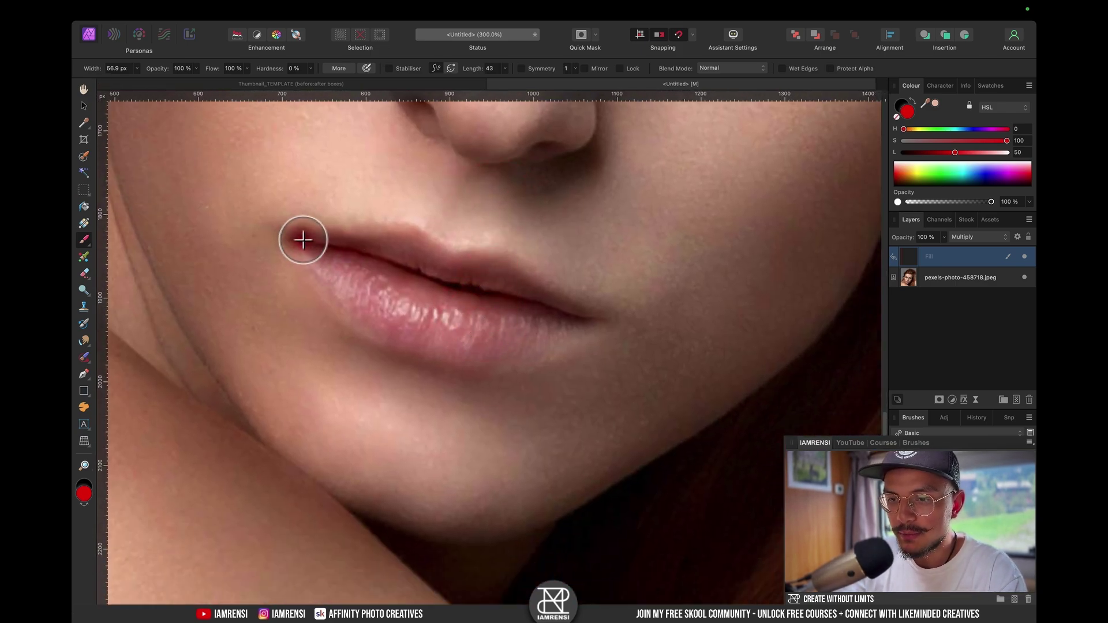
mouse_move(304, 240)
mouse_down()
mouse_move(377, 319)
mouse_move(437, 347)
mouse_move(499, 350)
mouse_move(600, 321)
mouse_move(500, 264)
mouse_move(440, 274)
mouse_move(401, 242)
mouse_move(331, 245)
mouse_move(410, 306)
mouse_move(453, 318)
mouse_move(544, 307)
mouse_move(380, 269)
mouse_move(519, 314)
mouse_up()
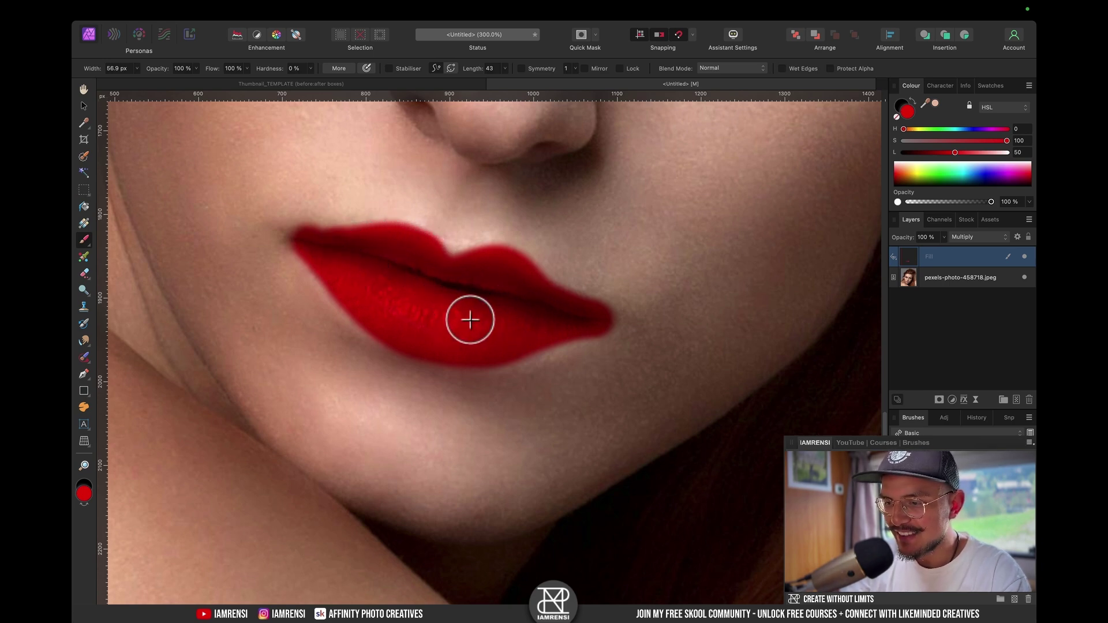
- Trim excess red at the right lip corner in black, then touch up the upper lip centre
key(x)
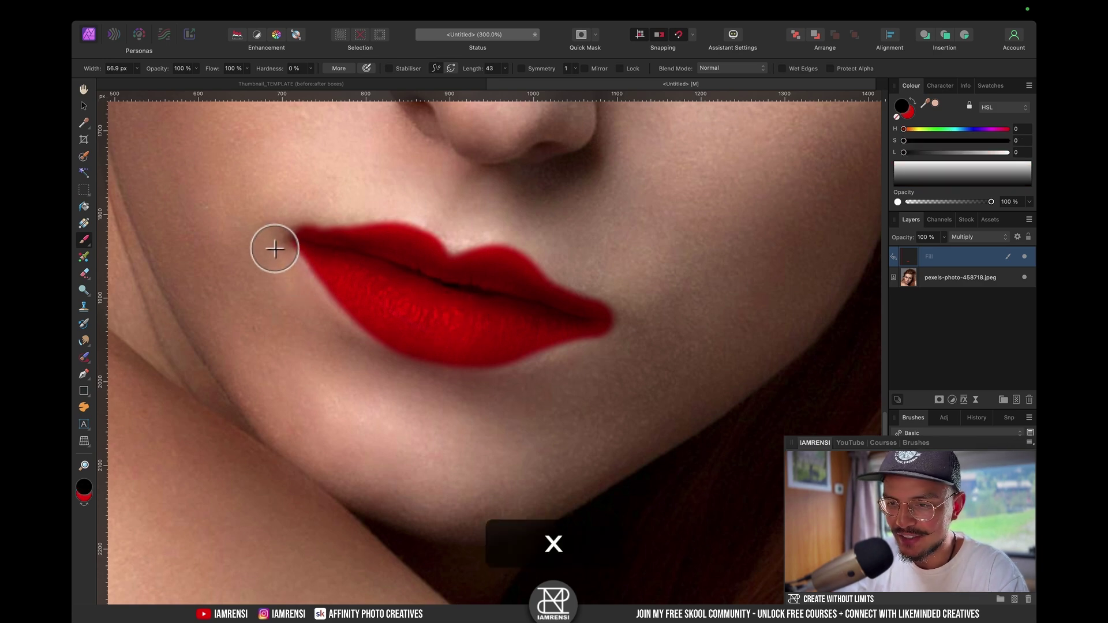
click(247, 215)
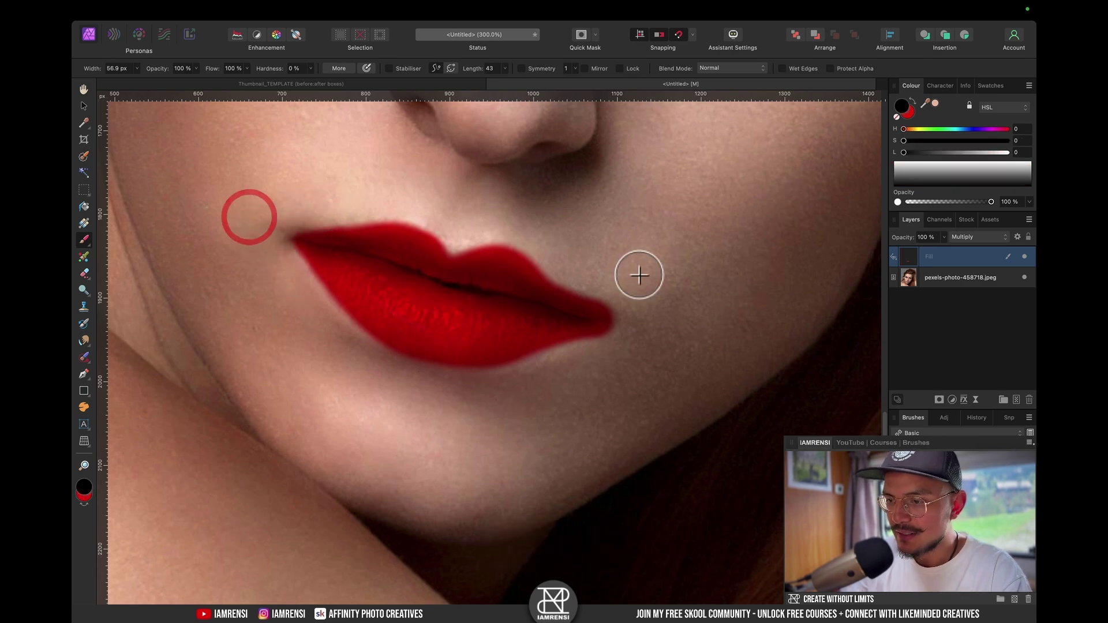
click(635, 306)
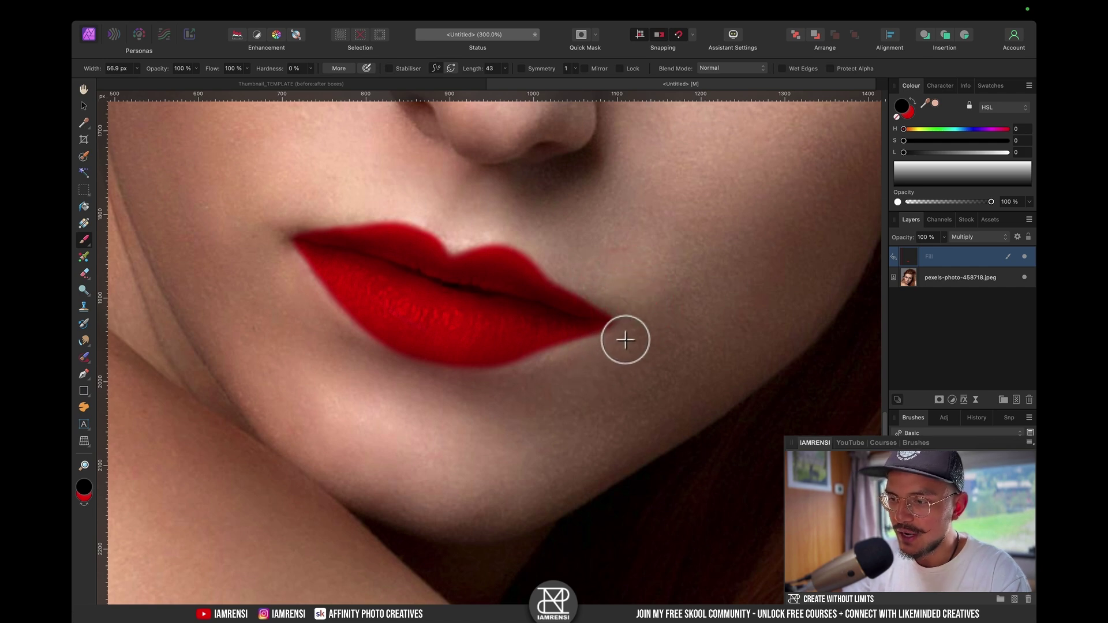
click(649, 312)
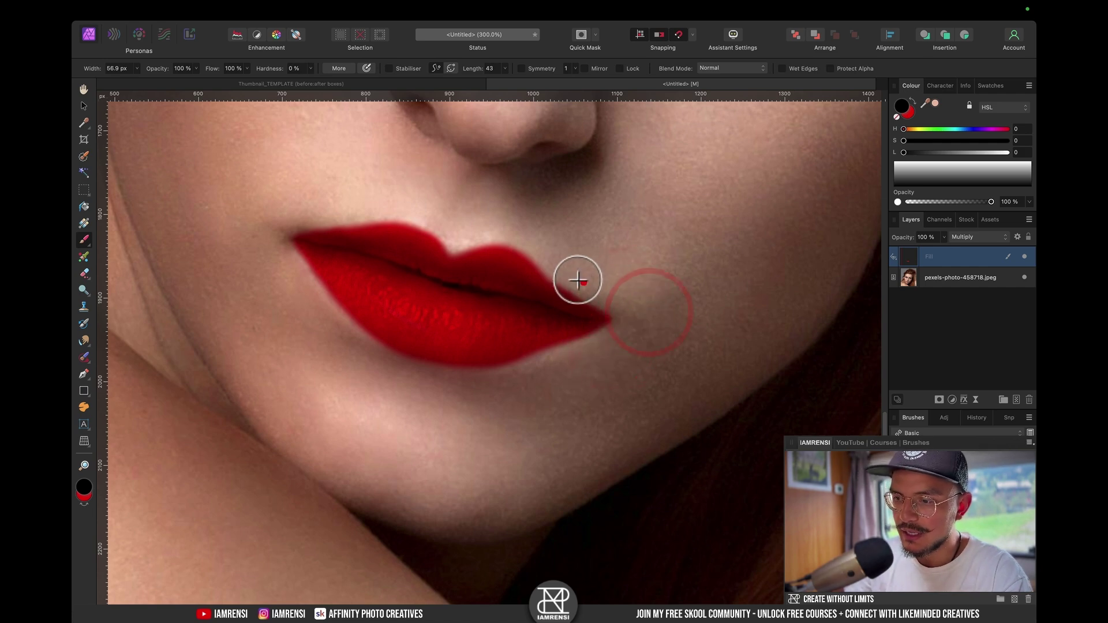
click(587, 283)
click(627, 287)
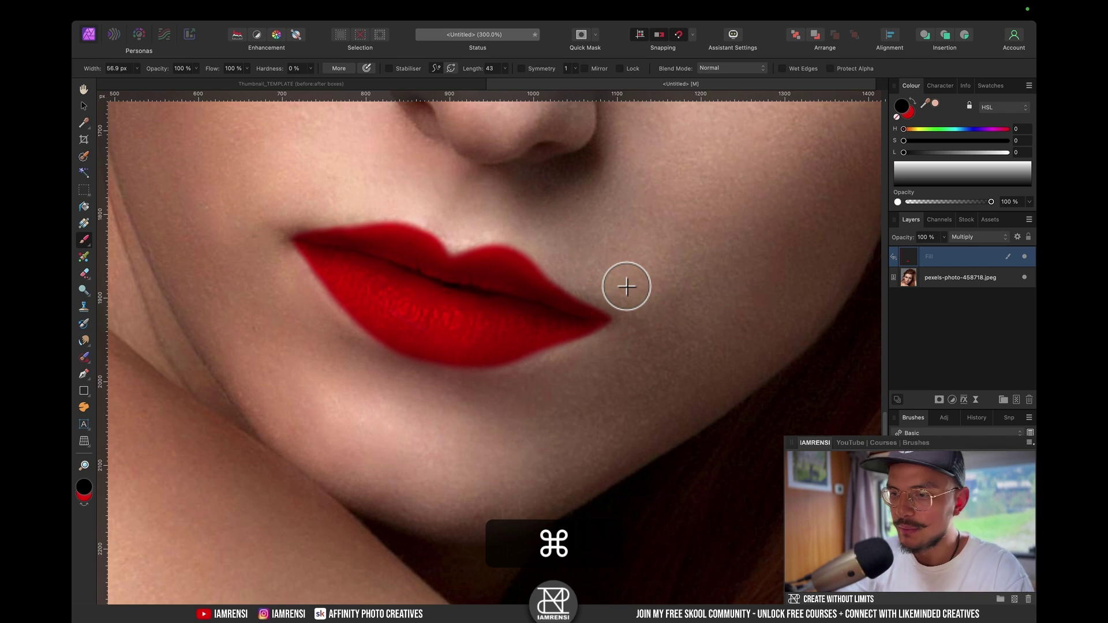
key(x)
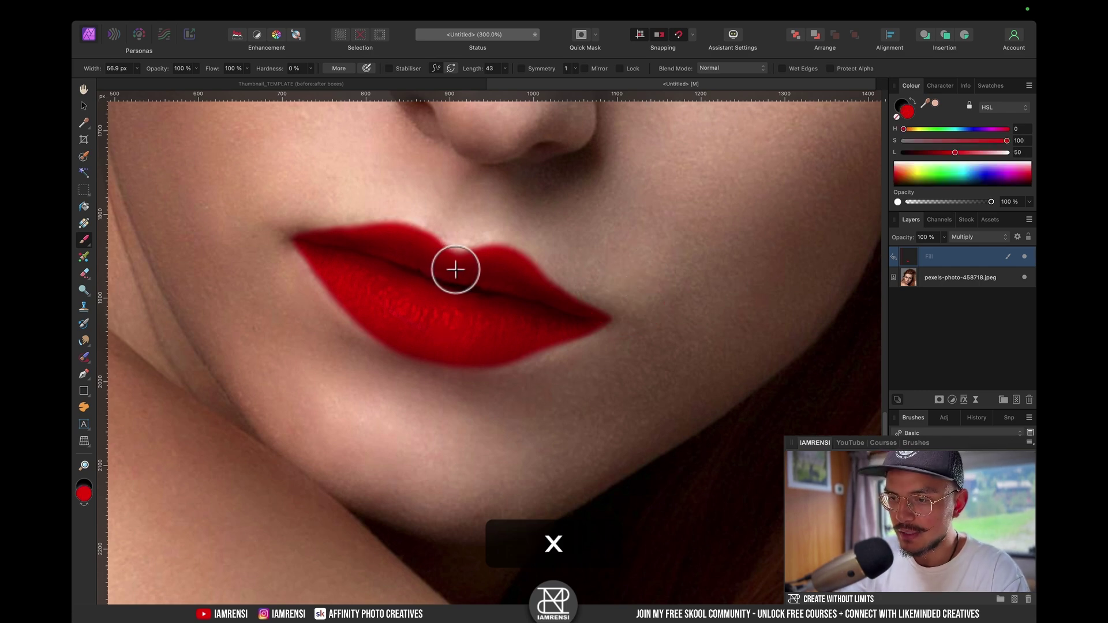
click(472, 266)
key(super+0)
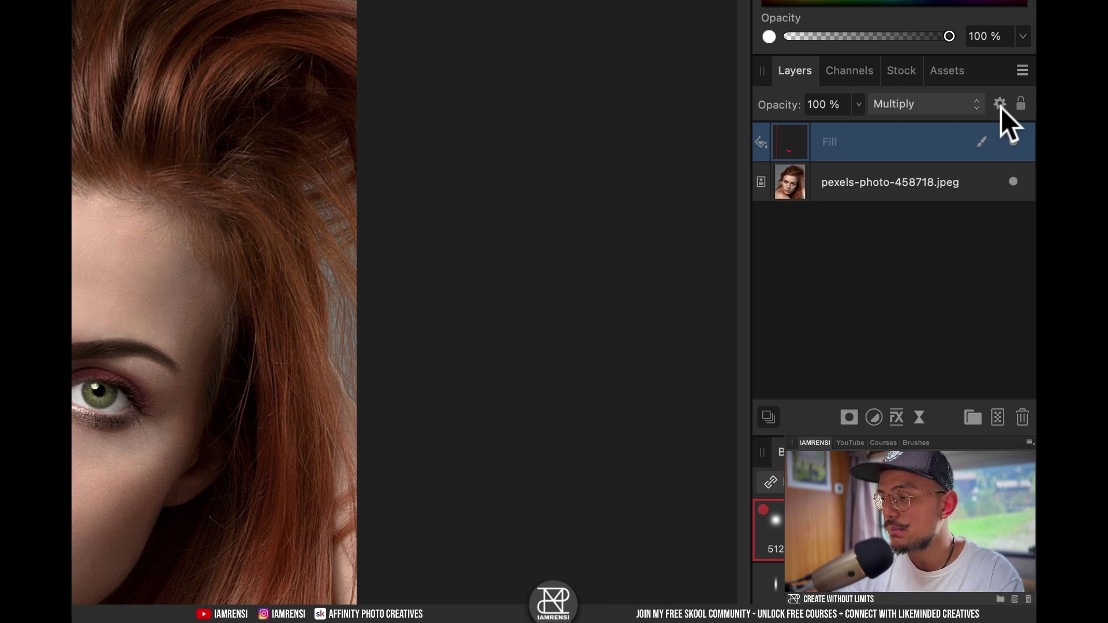
- Open the red Fill layer's Blend Options with the gear icon in the Layers panel
click(1001, 104)
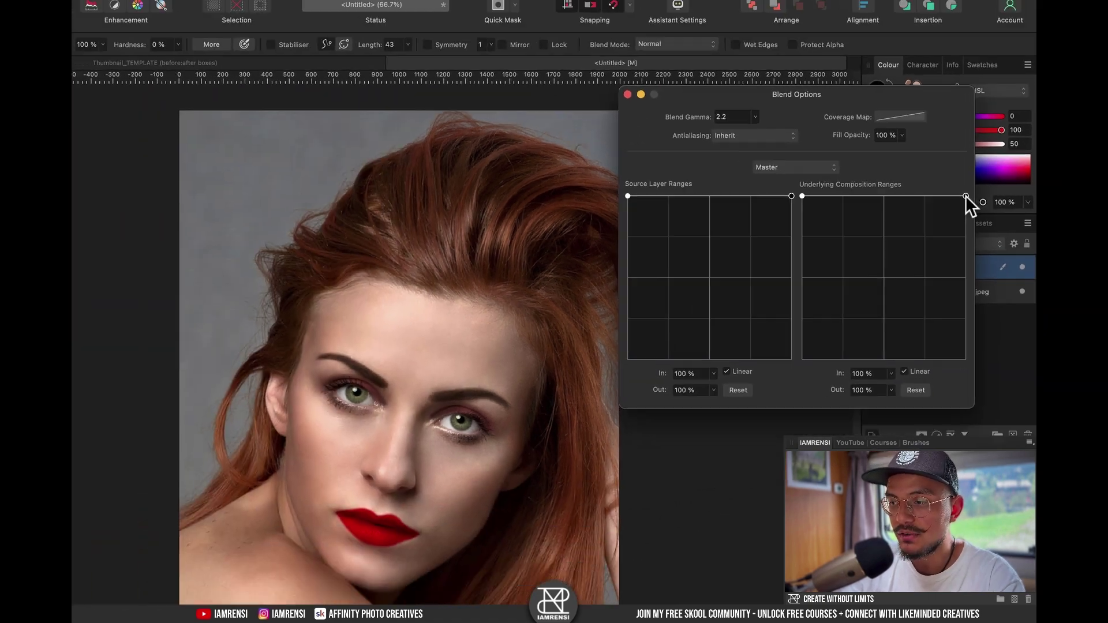
- Slope the Underlying Composition range from 44% down to 0% at 84%
drag(921, 196, 902, 487)
drag(966, 347, 956, 368)
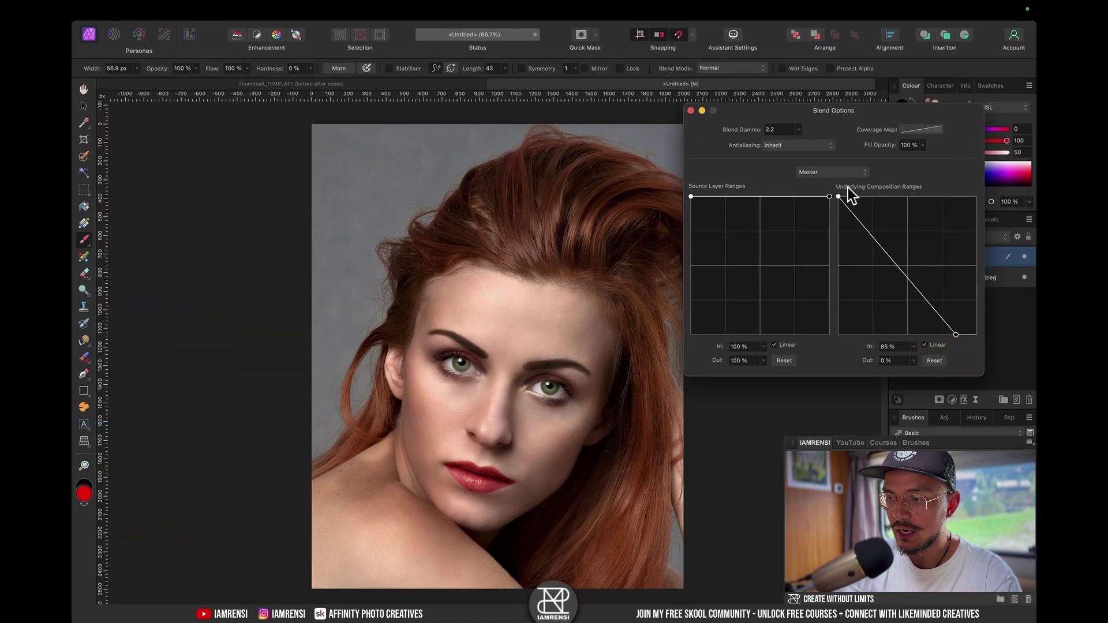
scroll(482, 475, up, 5)
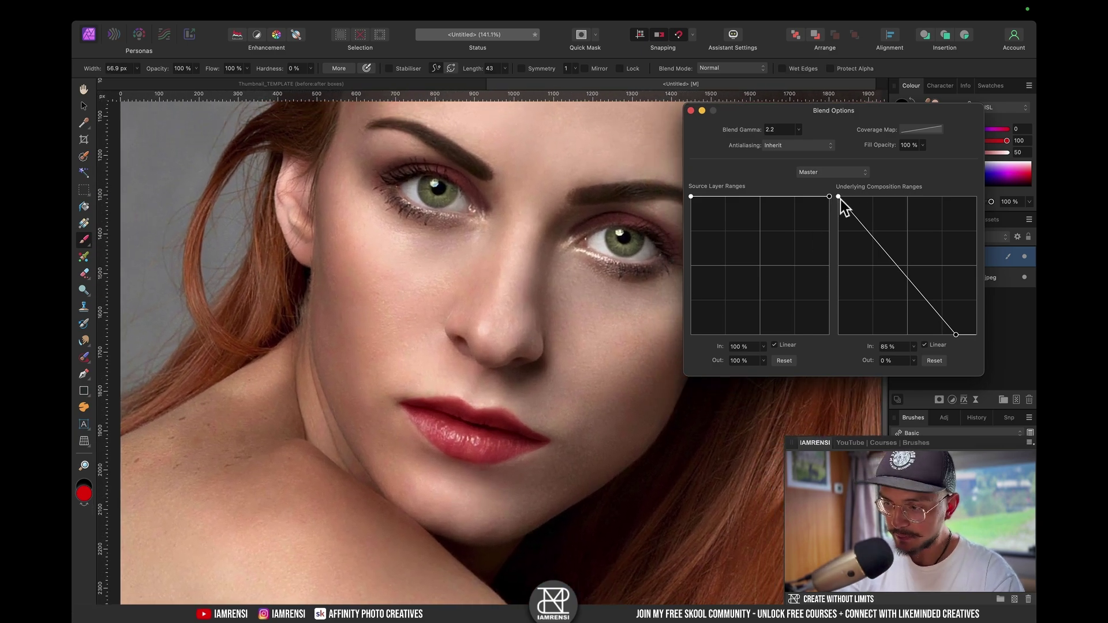
drag(838, 197, 892, 188)
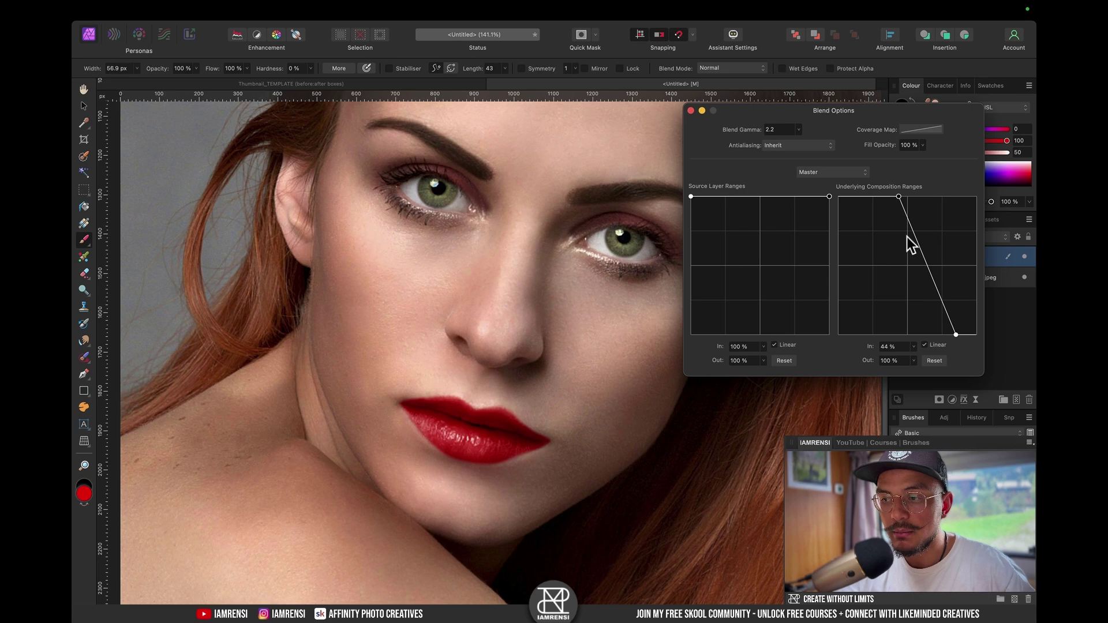
mouse_move(956, 335)
mouse_down()
mouse_move(935, 335)
mouse_move(954, 335)
mouse_up()
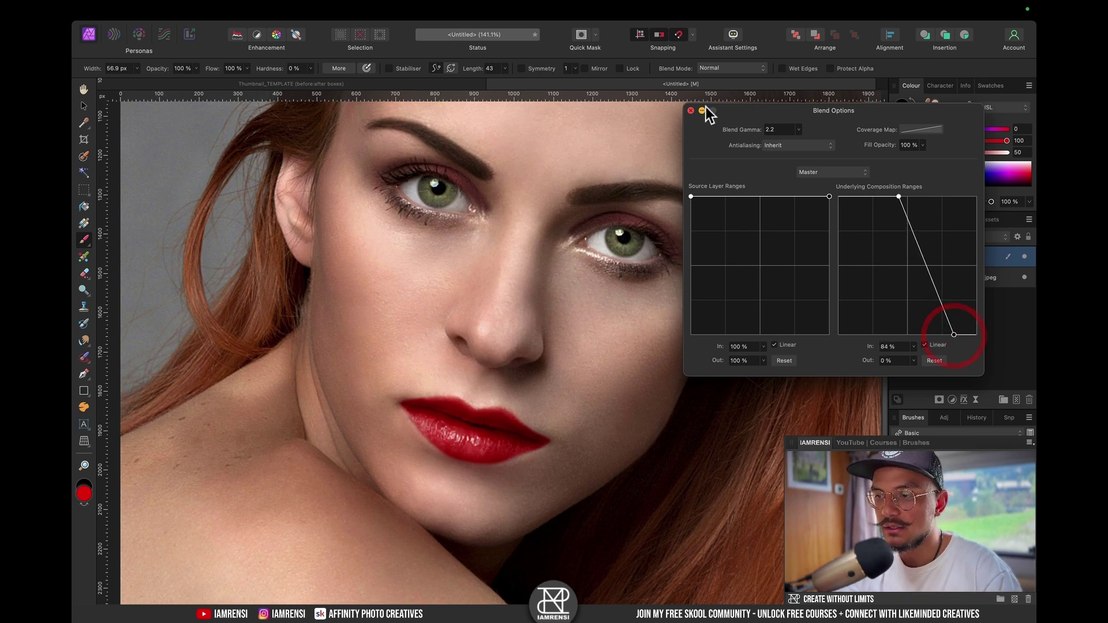
- Close Blend Options and hide the Fill layer to compare with the natural lips
click(692, 111)
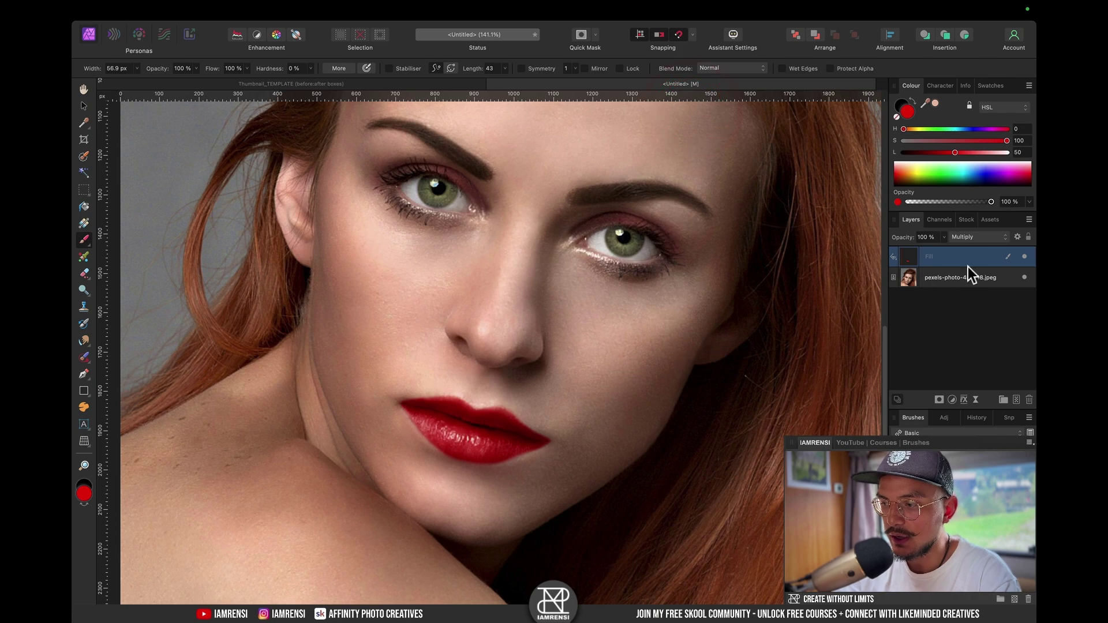
click(1025, 256)
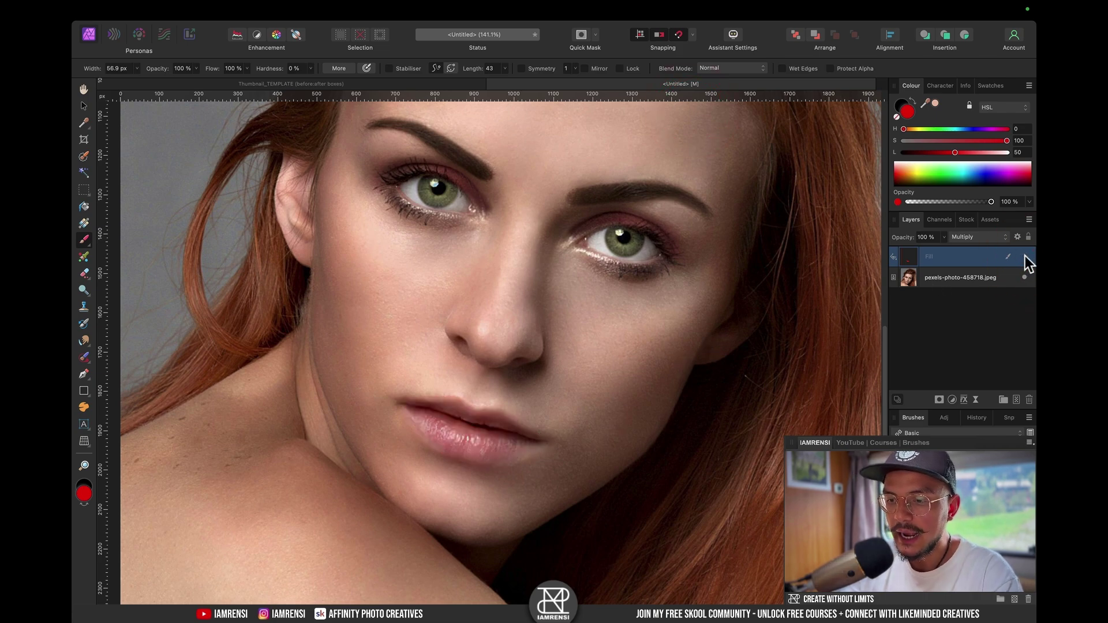